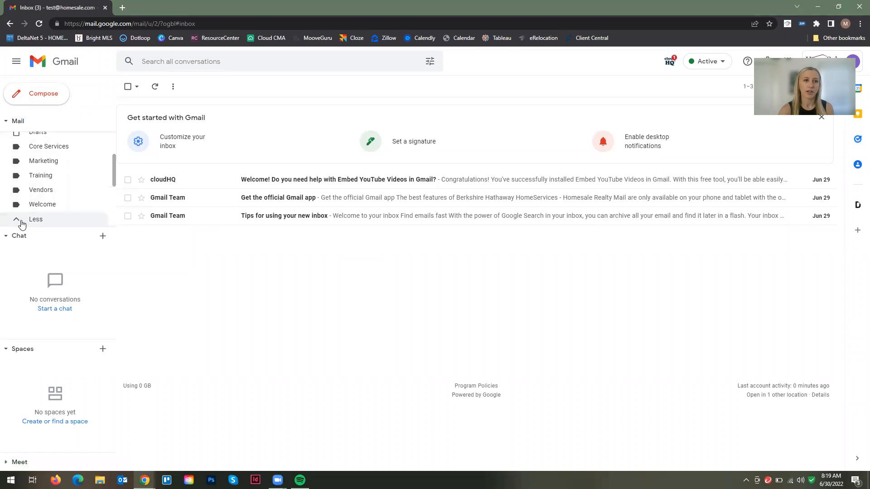
Scroll the expanded sidebar to show the full label list down to Trash, Spam and Manage labels
scroll(58, 190, "down", 3)
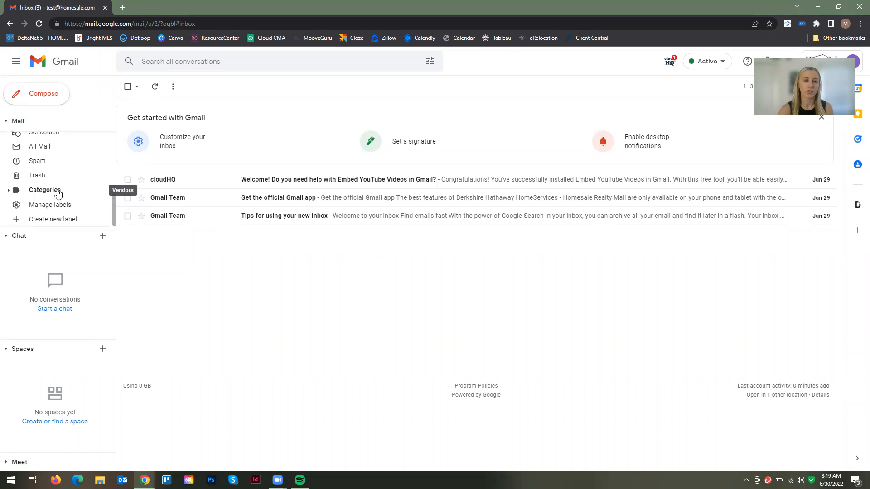
scroll(49, 173, "up", 2)
scroll(49, 171, "down", 2)
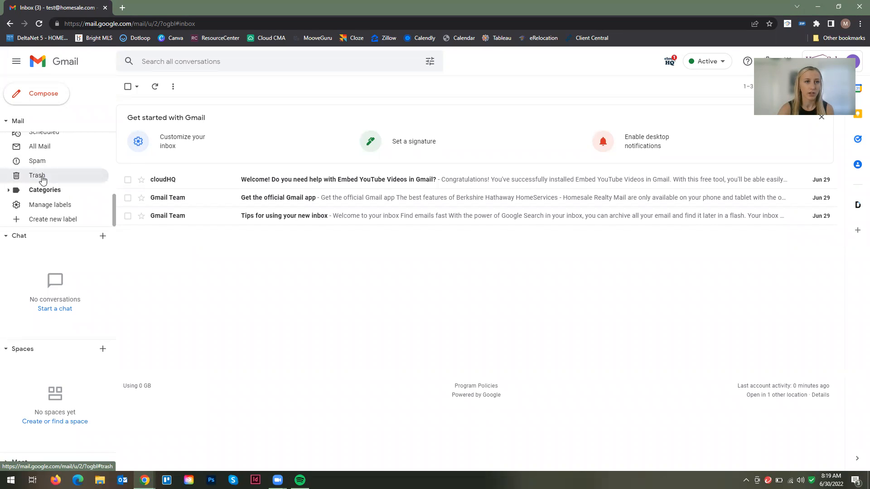
Move Trash from the More section into the main label list below Drafts
left_click(41, 175)
left_click_drag(41, 195, 53, 184)
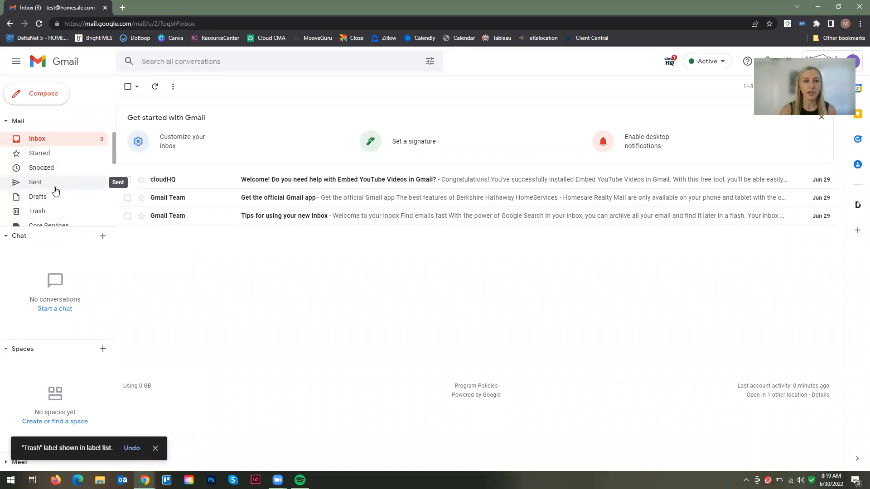
scroll(55, 190, "down", 2)
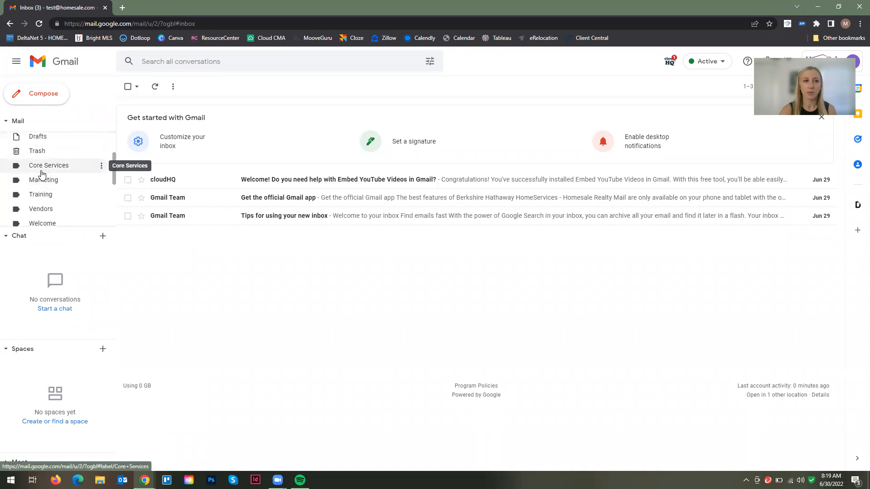
scroll(58, 213, "down", 2)
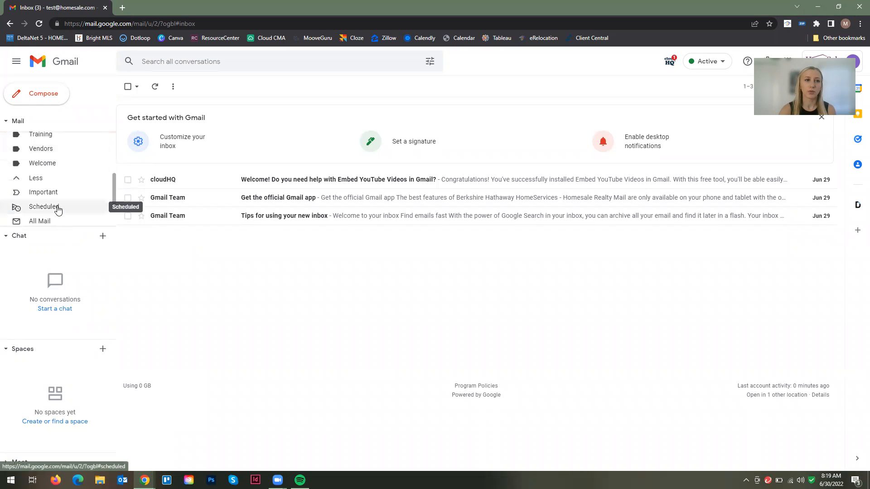
Collapse and re-expand the More section, then start a new label
left_click(43, 182)
scroll(41, 184, "up", 2)
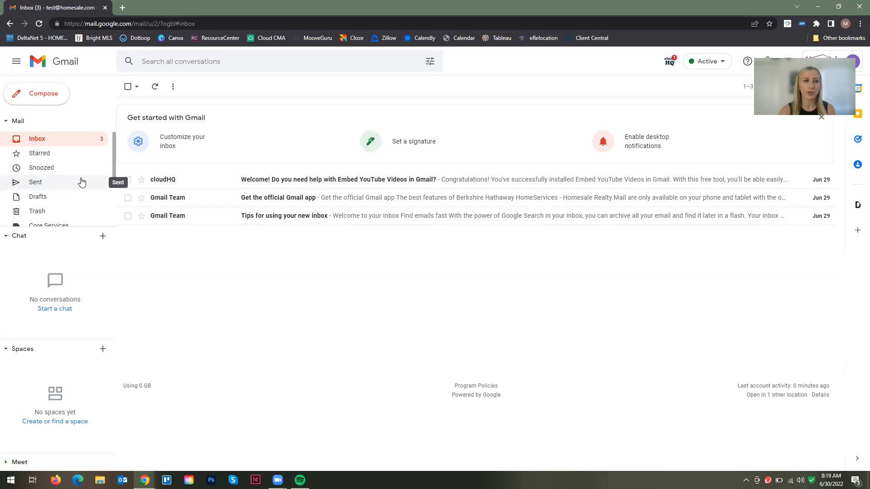
scroll(74, 174, "down", 3)
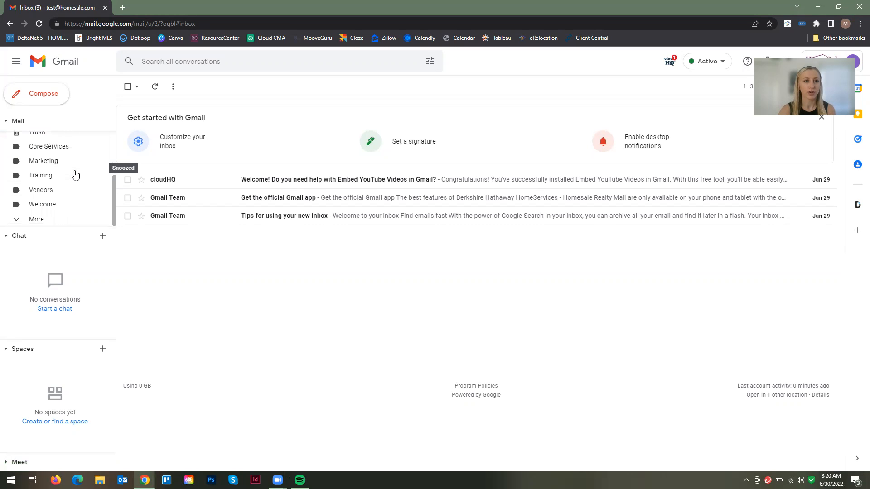
left_click(25, 222)
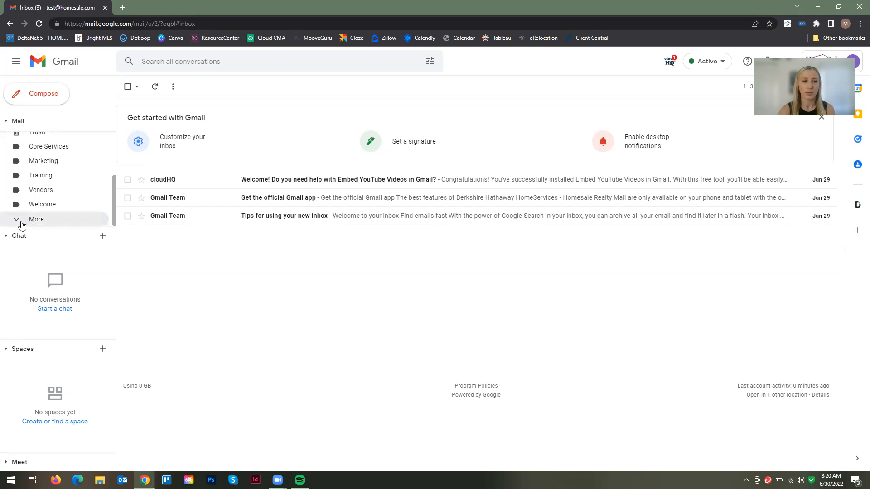
scroll(52, 164, "down", 3)
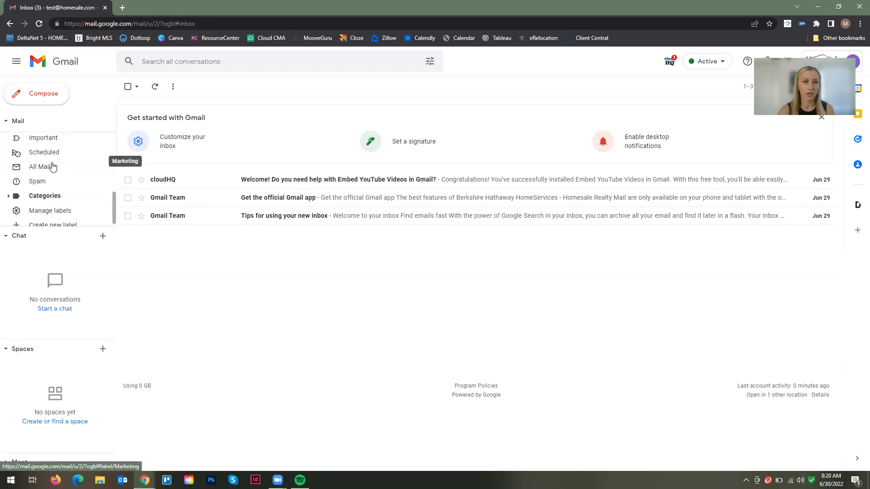
left_click(52, 221)
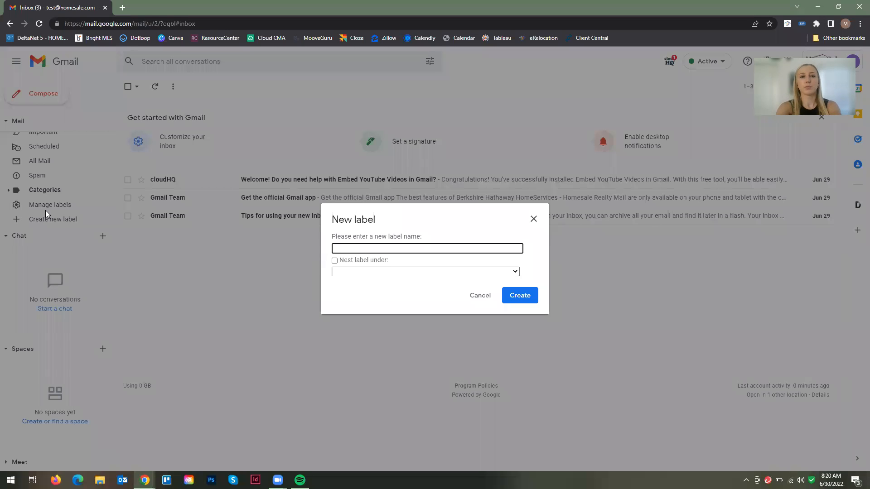
Create the label 'Clients/SOI' and open its empty label view
type("Clients/SOI")
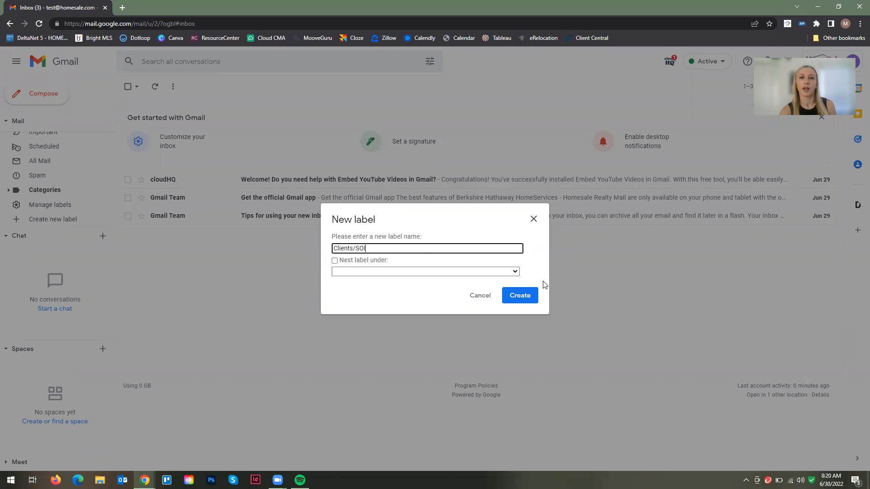
left_click(519, 295)
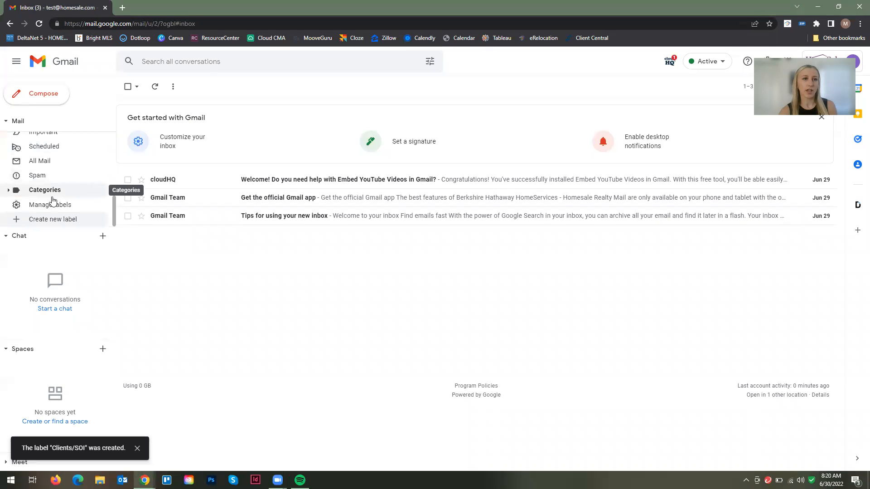
scroll(64, 195, "up", 1)
scroll(45, 181, "up", 5)
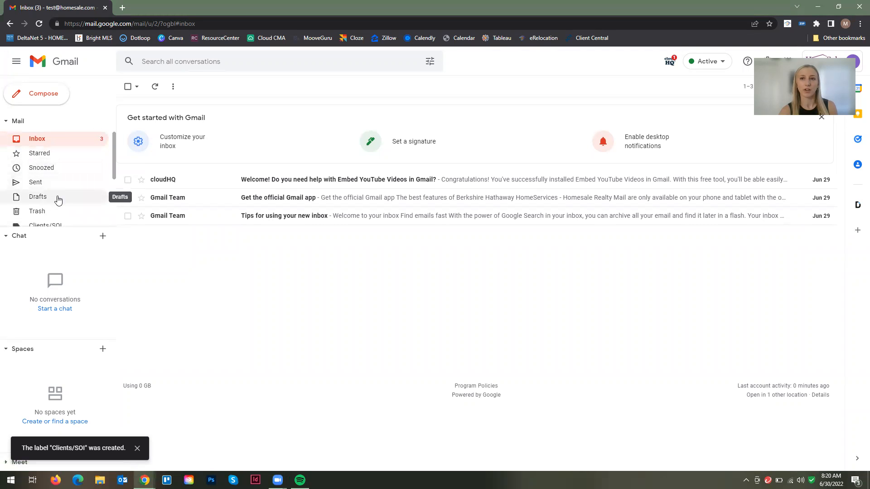
scroll(58, 197, "down", 3)
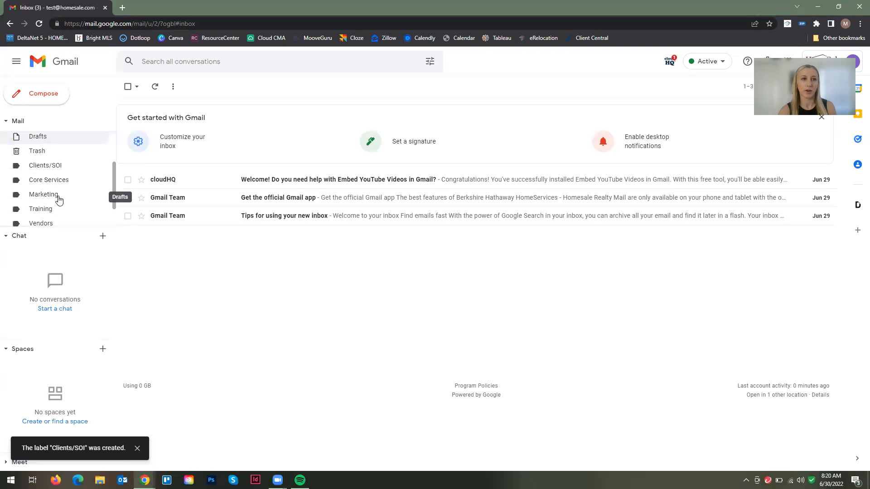
left_click(59, 168)
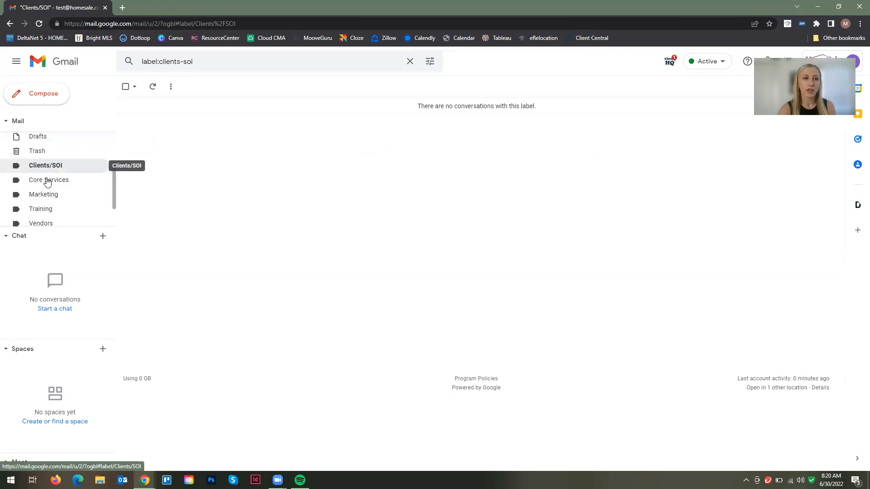
left_click(48, 180)
left_click(50, 194)
scroll(52, 154, "up", 4)
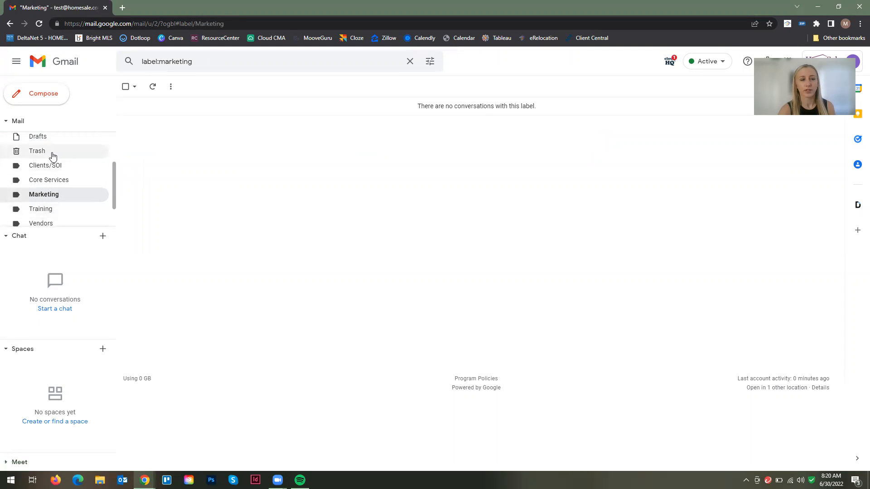
left_click(52, 144)
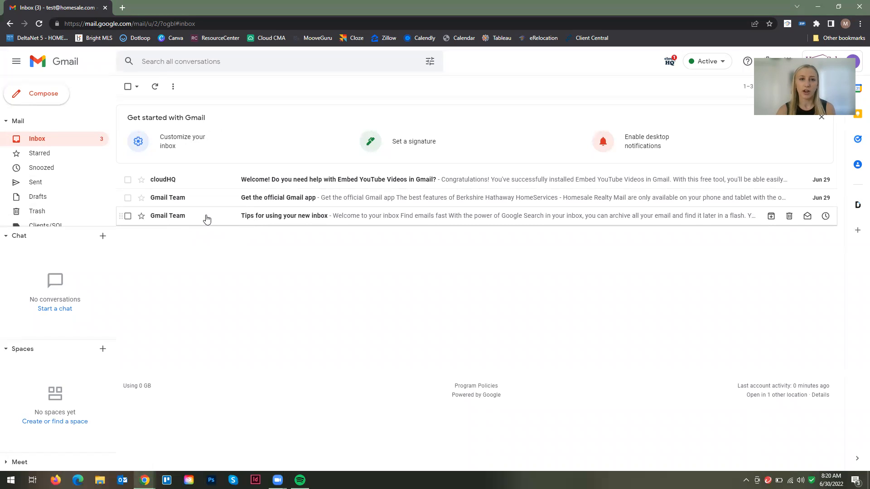
File the 'Tips for using your new inbox' email under Clients/SOI and open 'Get the official Gmail app'
left_click_drag(208, 221, 60, 228)
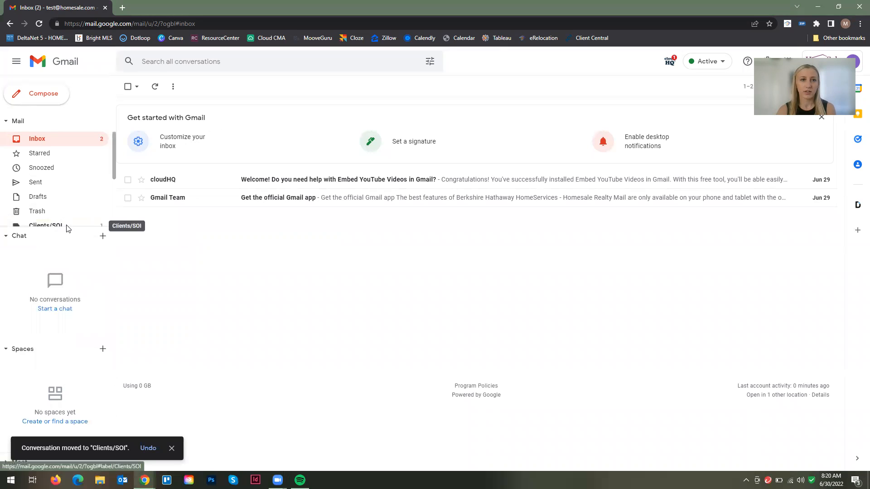
left_click(218, 202)
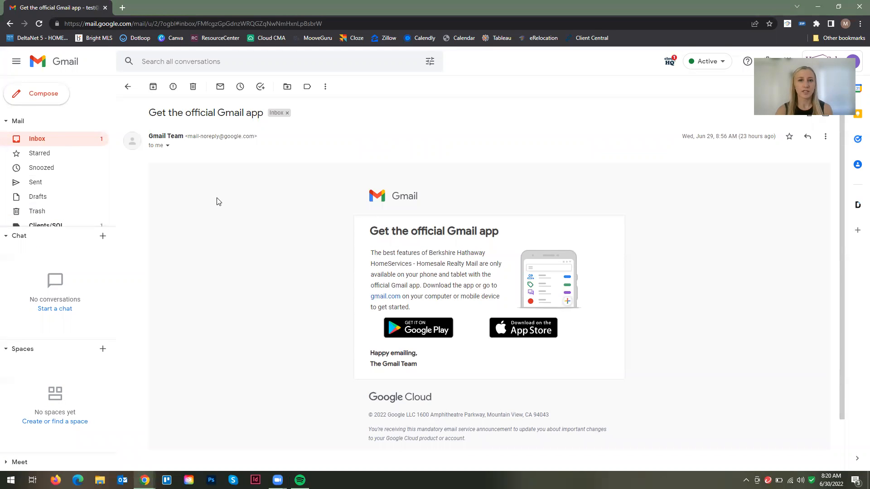
Move the 'Get the official Gmail app' email into Marketing and scroll the sidebar's label list
left_click(287, 88)
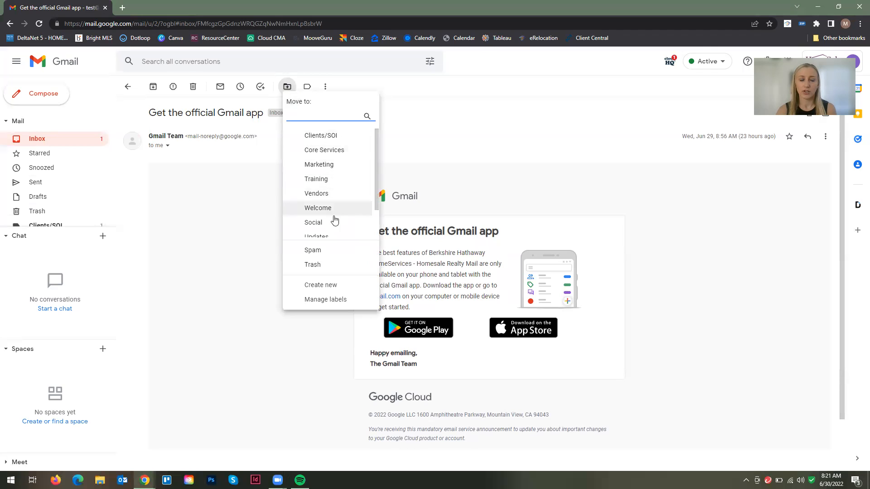
left_click(334, 166)
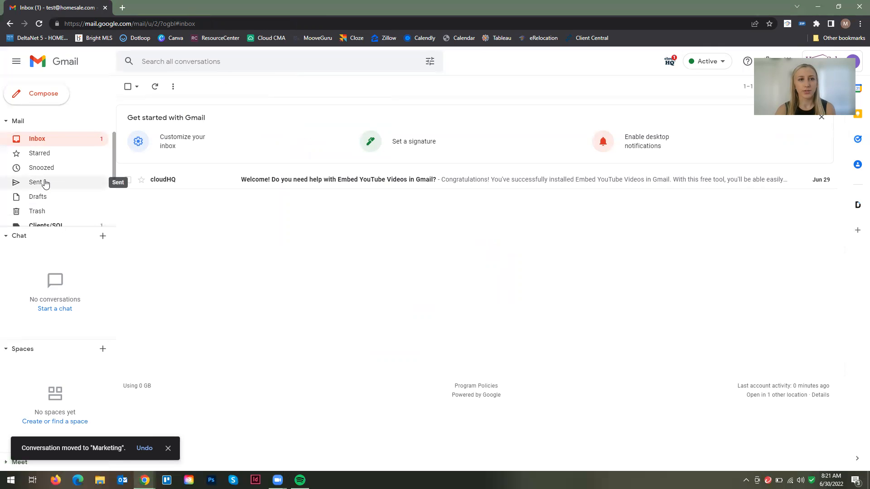
scroll(45, 183, "down", 2)
left_click_drag(113, 183, 111, 196)
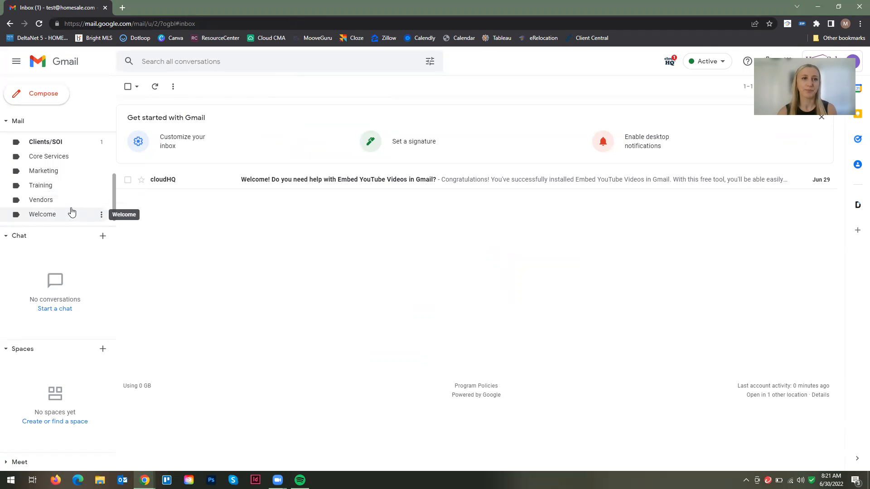
scroll(69, 192, "up", 2)
scroll(68, 188, "down", 3)
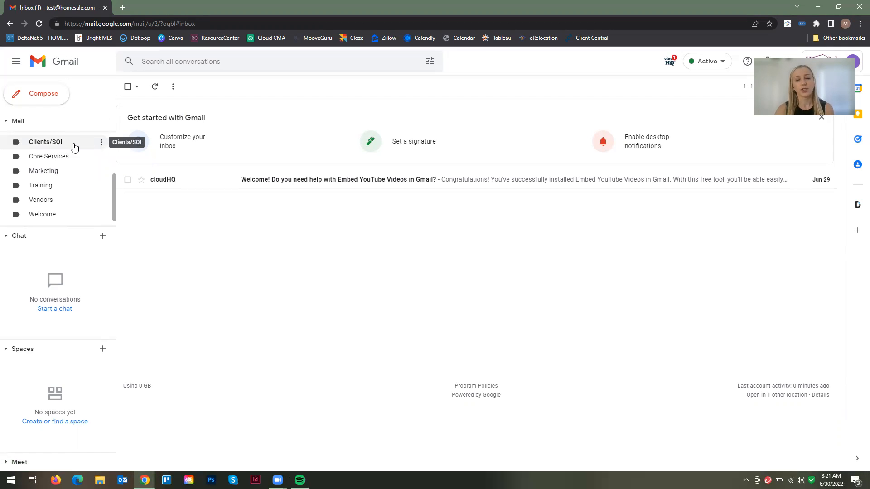
Add two sublabels under Clients/SOI, each named with a client's full name
left_click(102, 143)
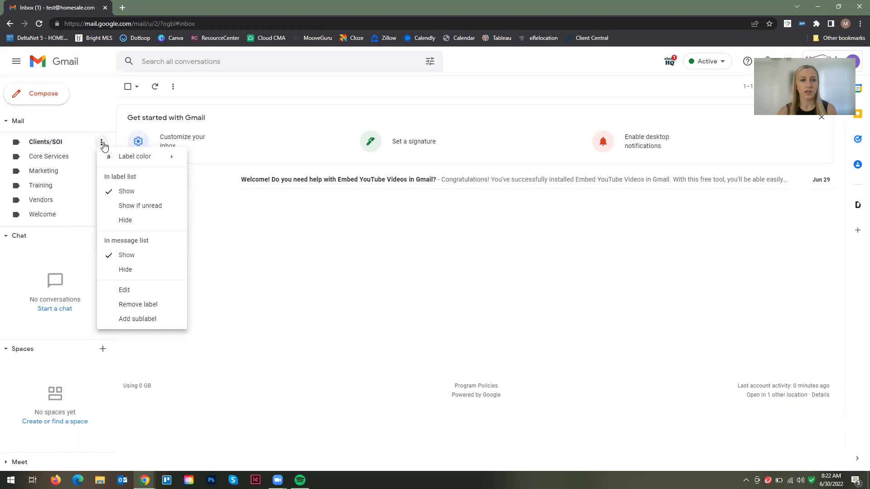
left_click(155, 320)
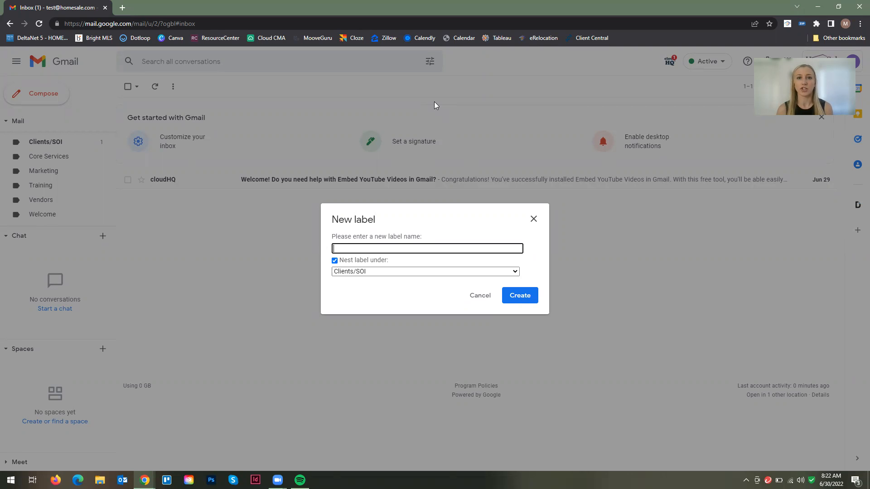
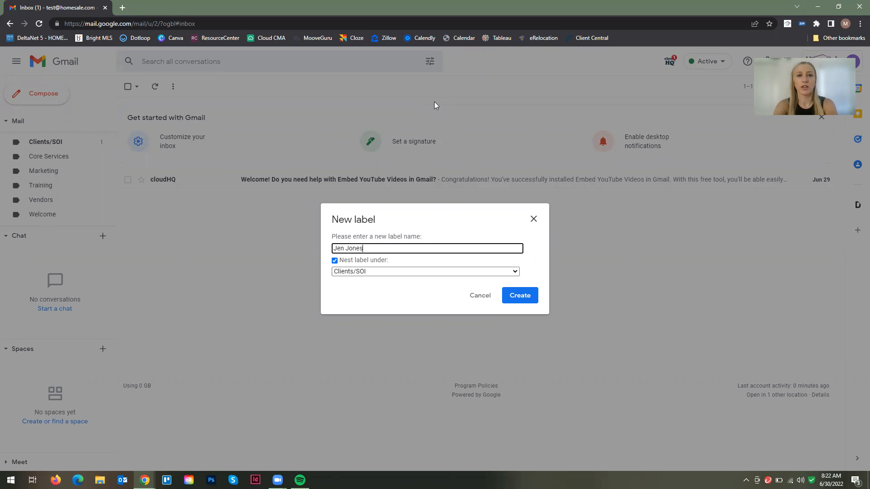
left_click(528, 298)
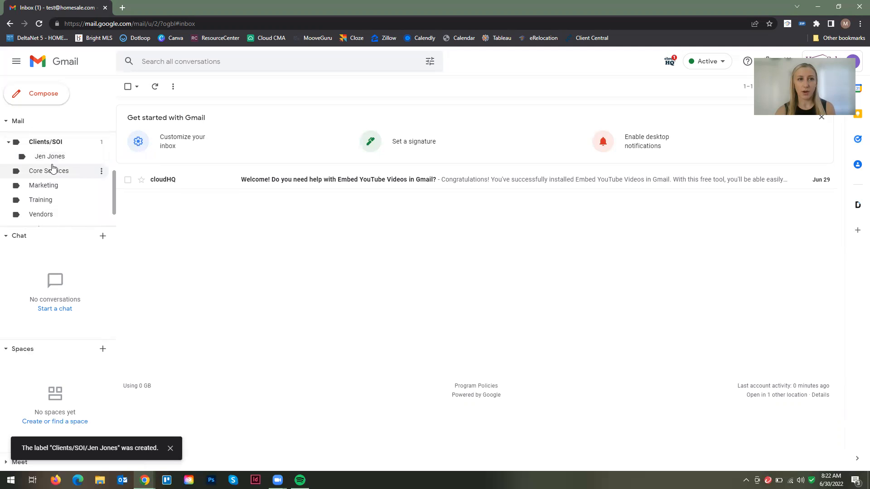
left_click(103, 144)
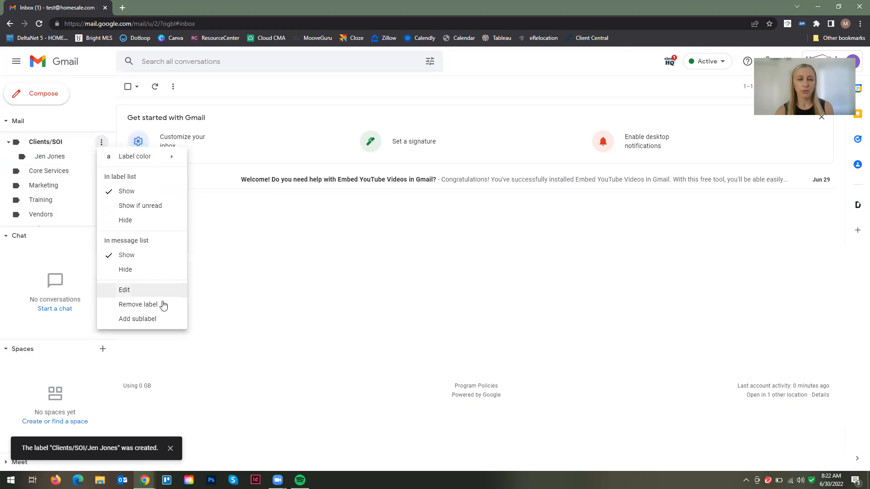
left_click(162, 317)
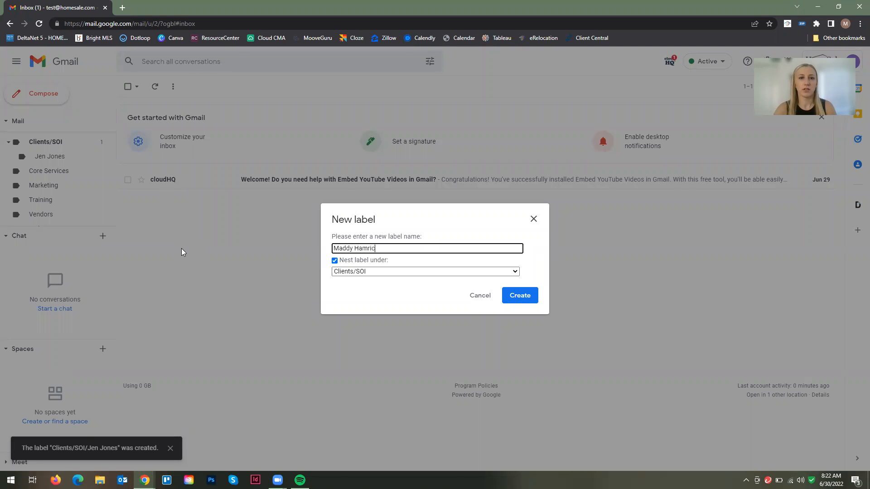
left_click(522, 295)
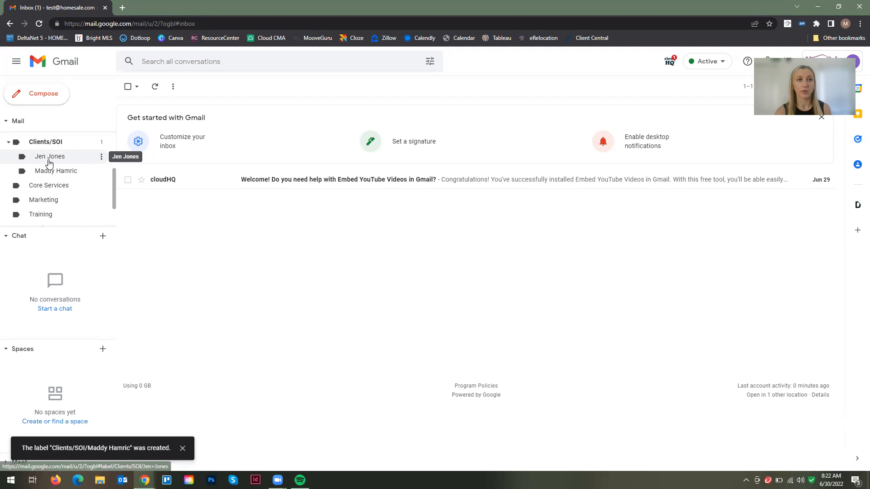
Create 'Listing' and 'Buying' sublabels nested under the first client's label
left_click(102, 156)
left_click(152, 268)
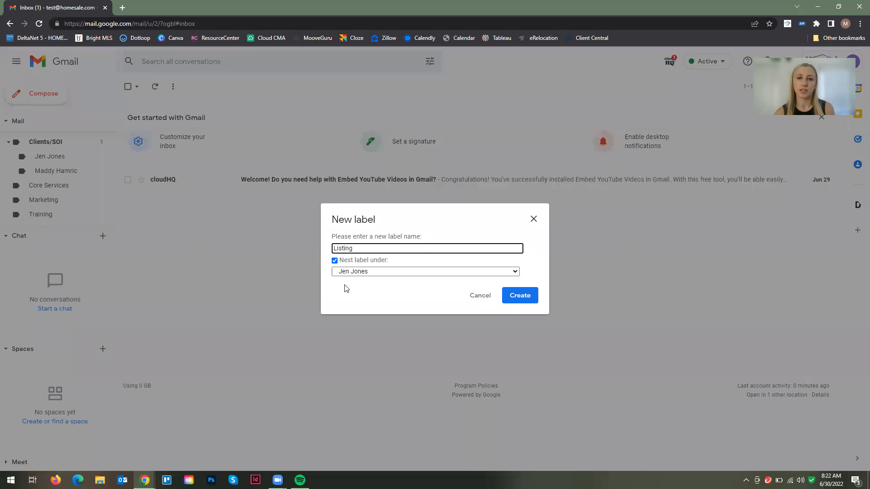
left_click(519, 300)
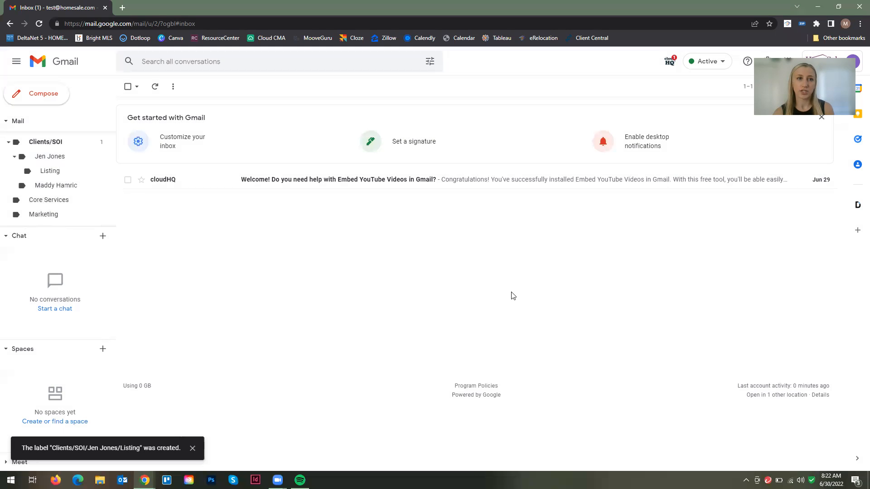
left_click(101, 157)
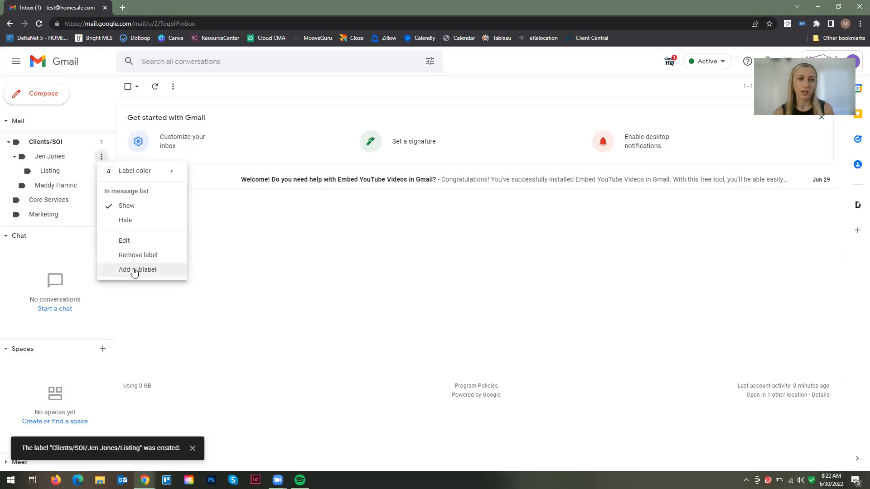
left_click(134, 270)
type("Buying")
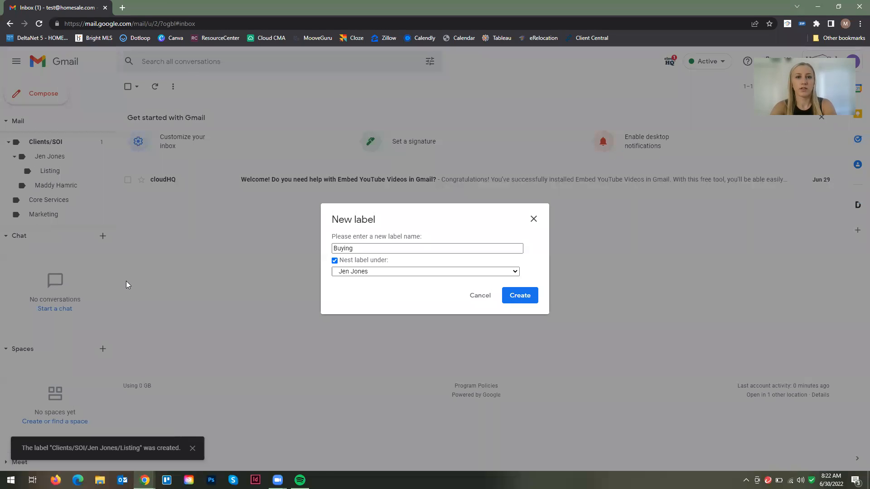
key("Return")
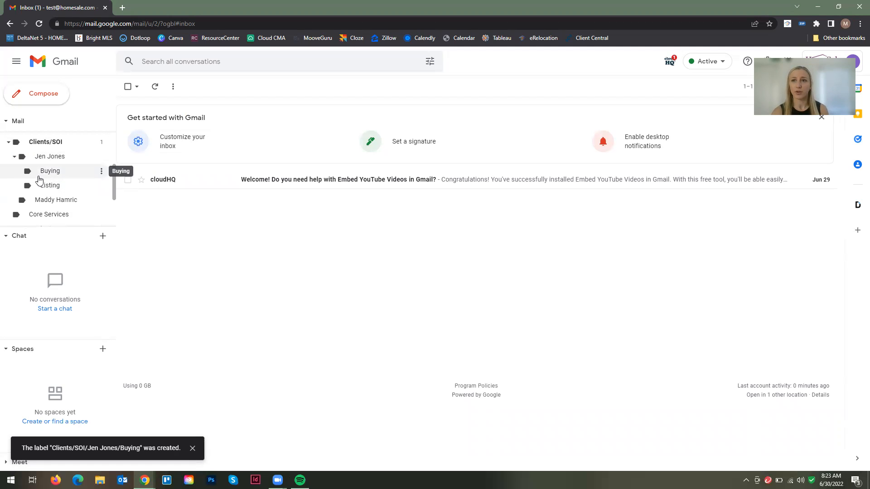
Collapse the first client's label to hide Buying and Listing, then collapse and re-expand Clients/SOI
left_click(14, 158)
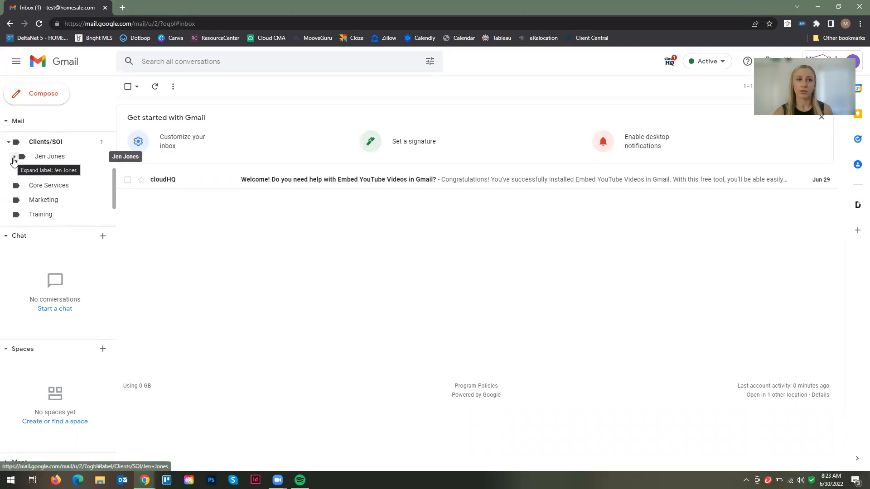
left_click(9, 143)
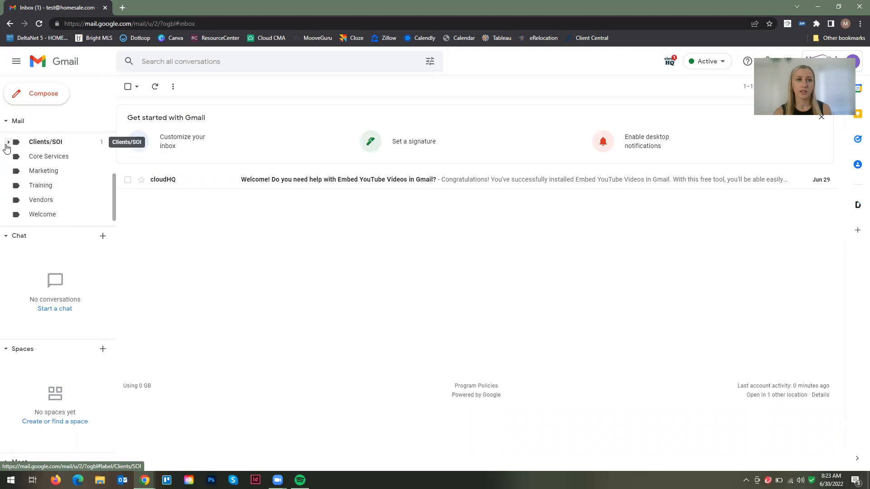
scroll(32, 169, "up", 2)
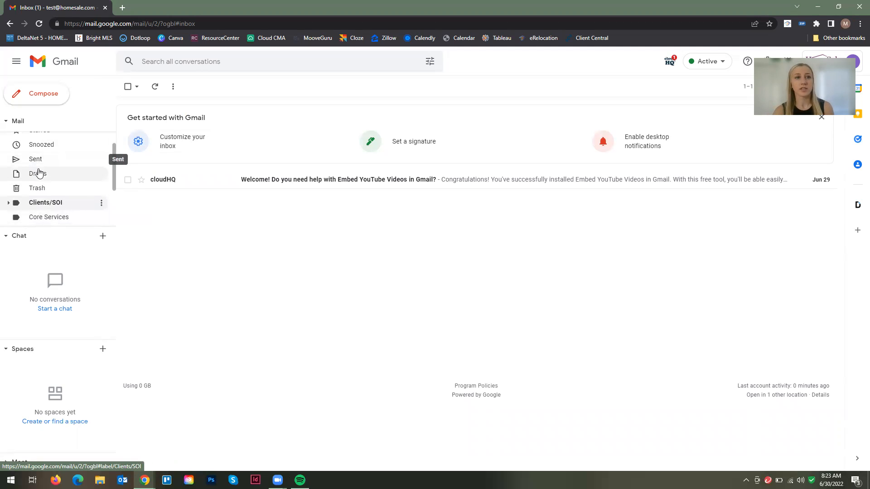
scroll(37, 174, "down", 2)
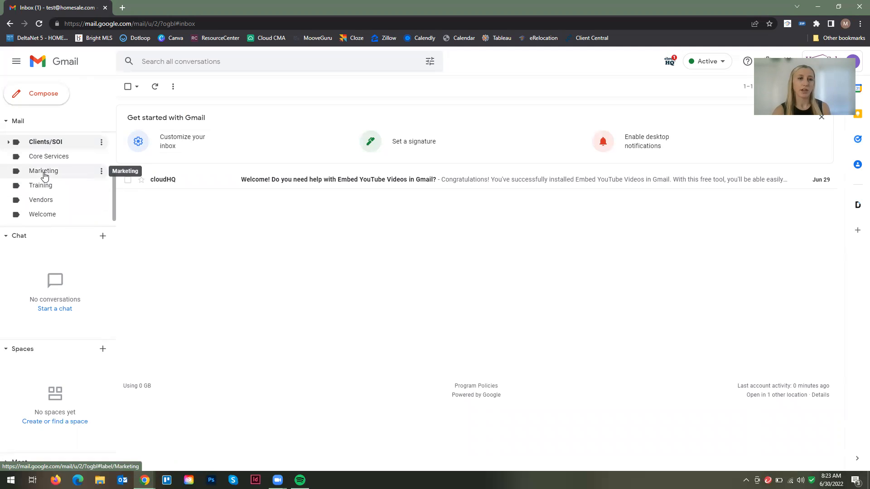
scroll(45, 176, "down", 1)
scroll(45, 176, "up", 3)
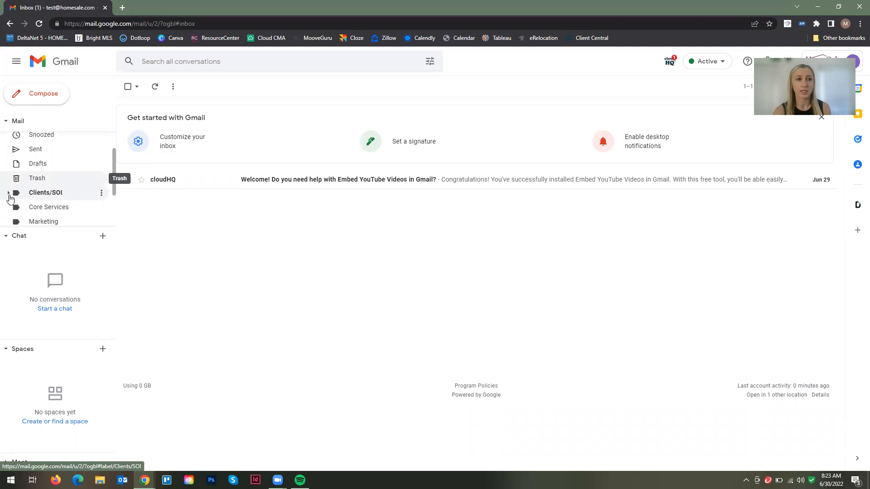
left_click(8, 193)
scroll(45, 190, "down", 3)
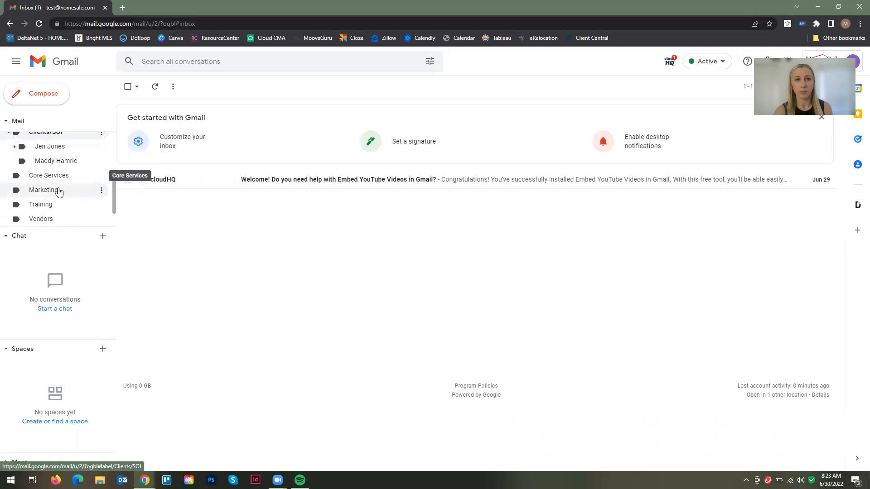
scroll(58, 190, "up", 3)
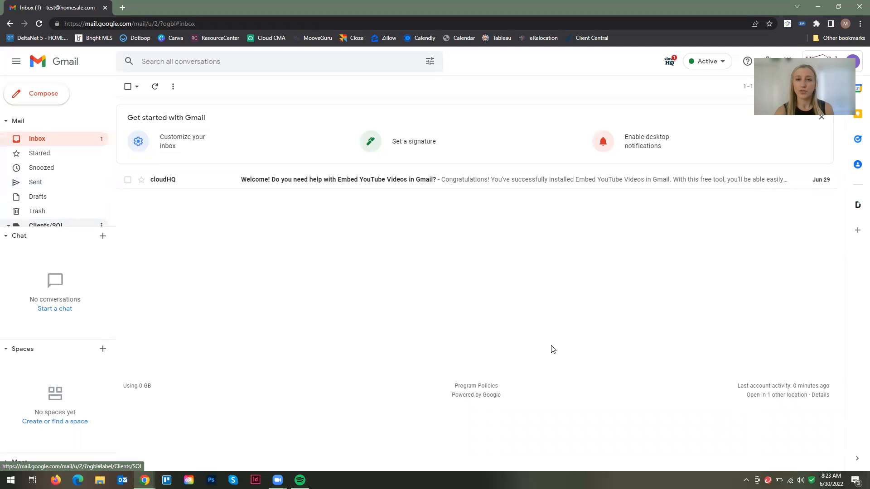